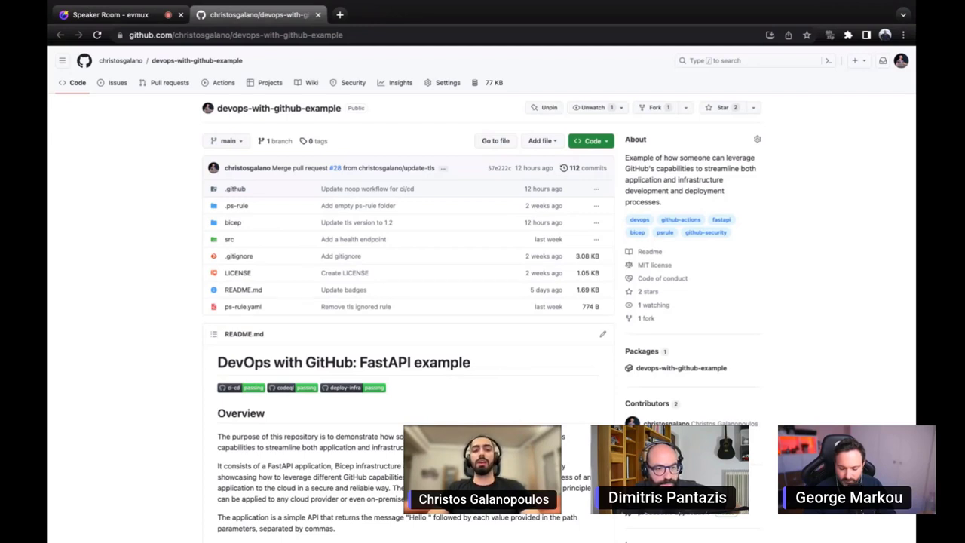
Step: Review the devops-with-github-example repository's file list and README overview
scroll(482, 294, down, 1)
scroll(482, 294, up, 1)
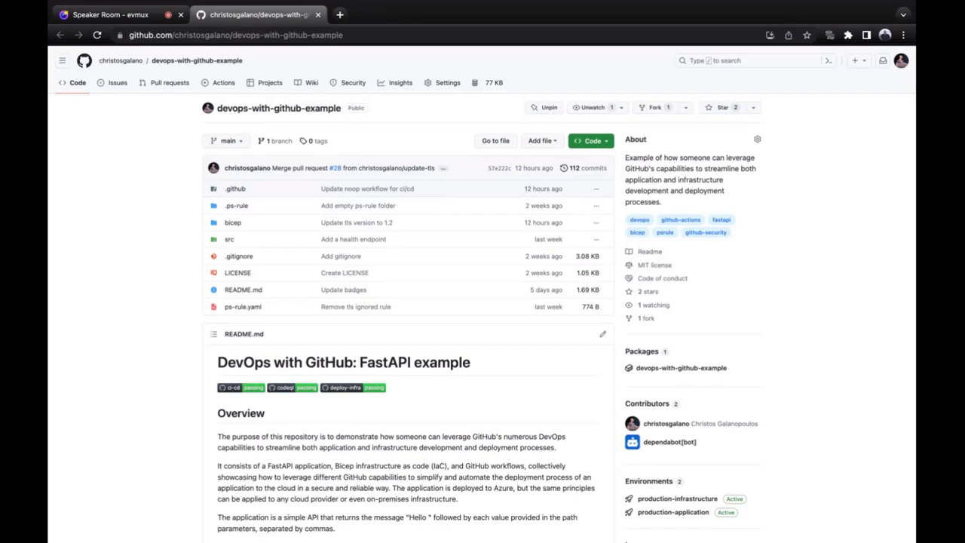
scroll(135, 172, down, 2)
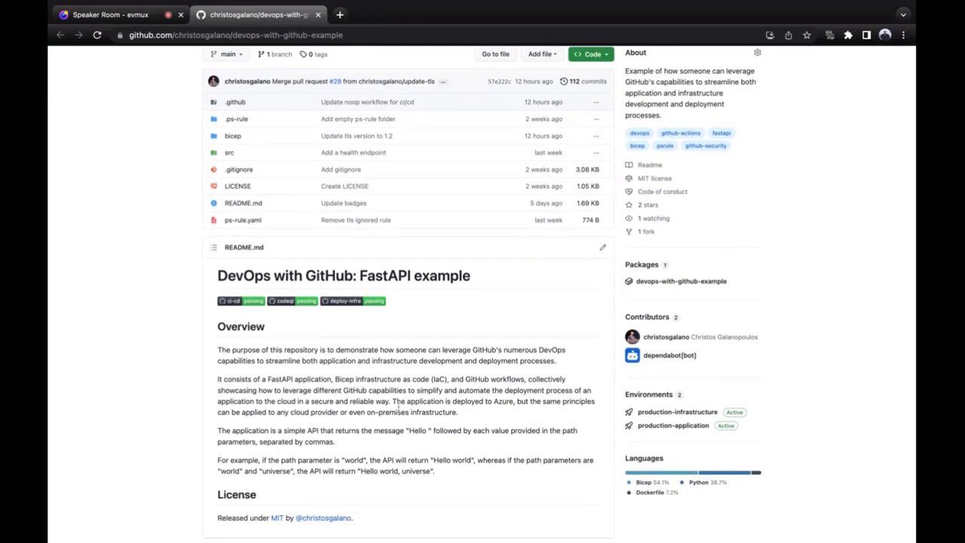
scroll(128, 350, up, 2)
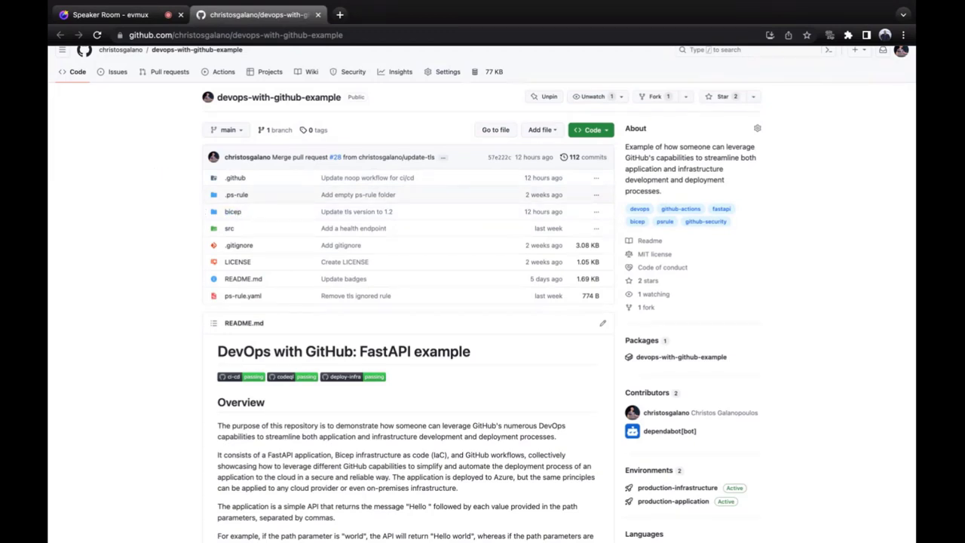
scroll(482, 294, up, 1)
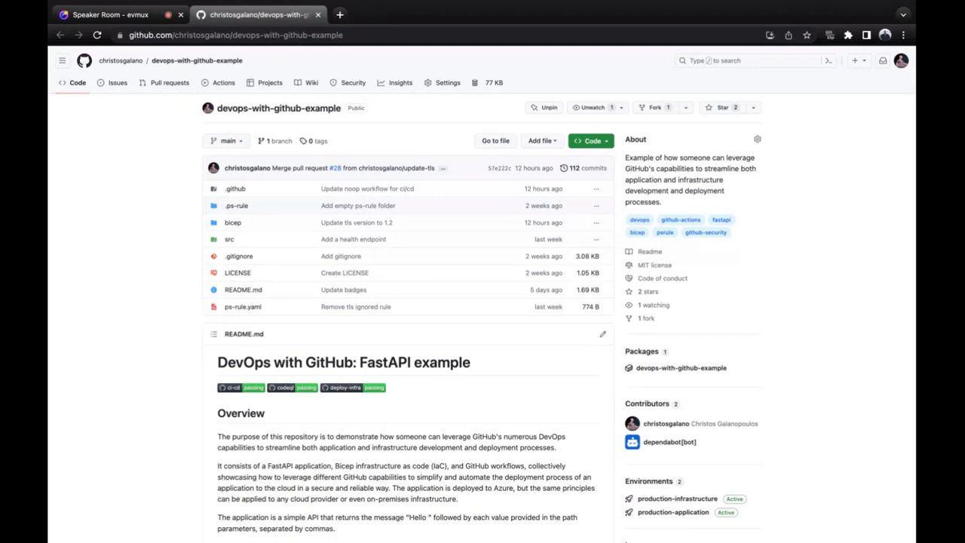
Step: Open the branch protection rules in the repository's settings
click(232, 149)
click(181, 158)
click(436, 89)
click(278, 208)
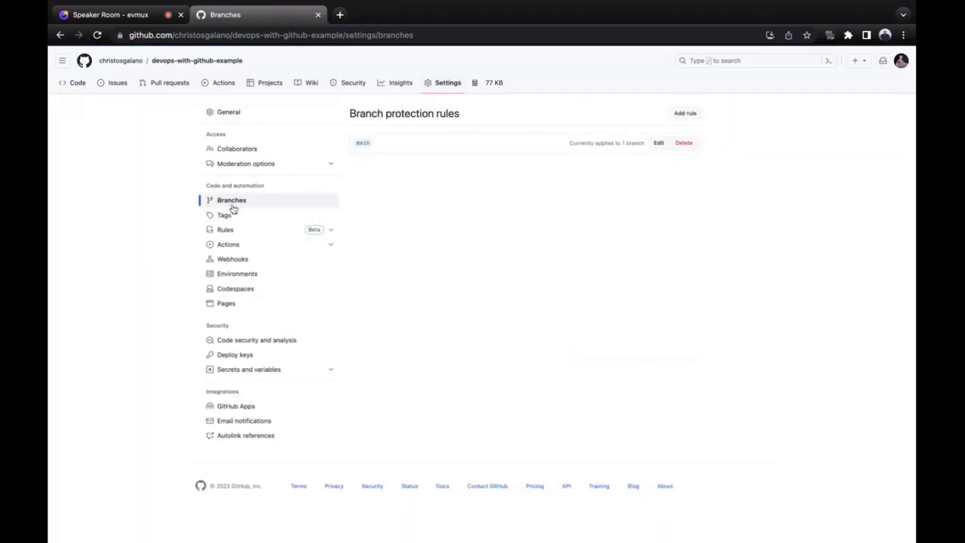
triple_click(459, 114)
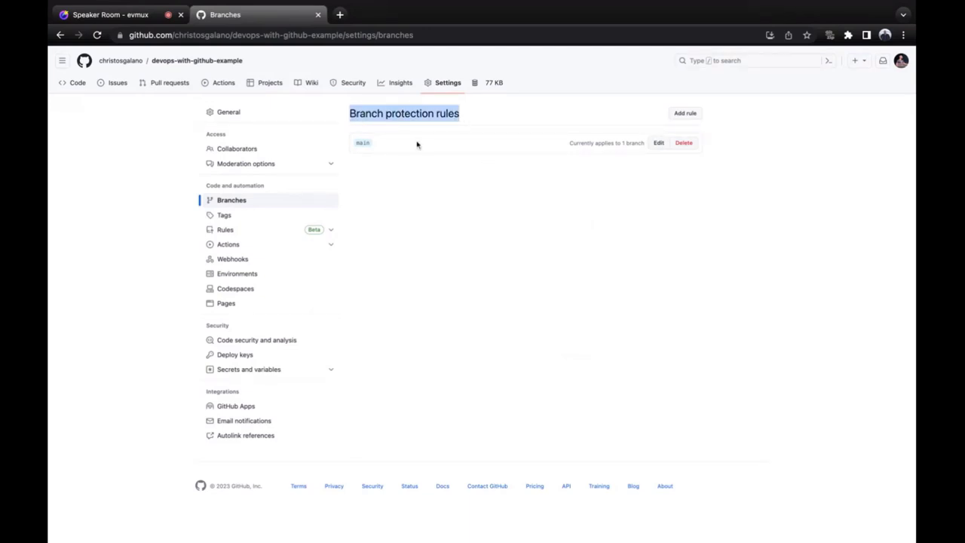
click(461, 171)
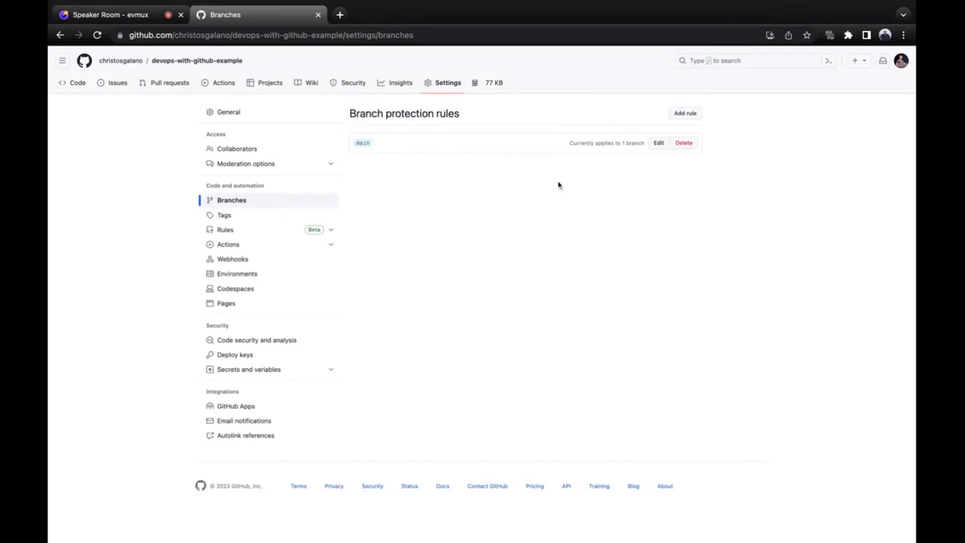
Step: Open the protection rule for the main branch and check its branch name pattern
click(663, 145)
scroll(440, 177, down, 1)
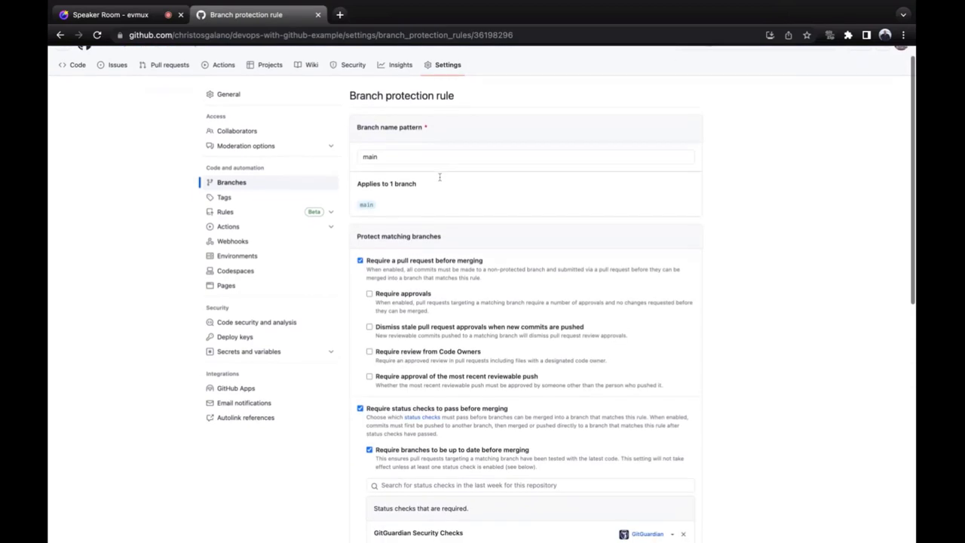
click(409, 124)
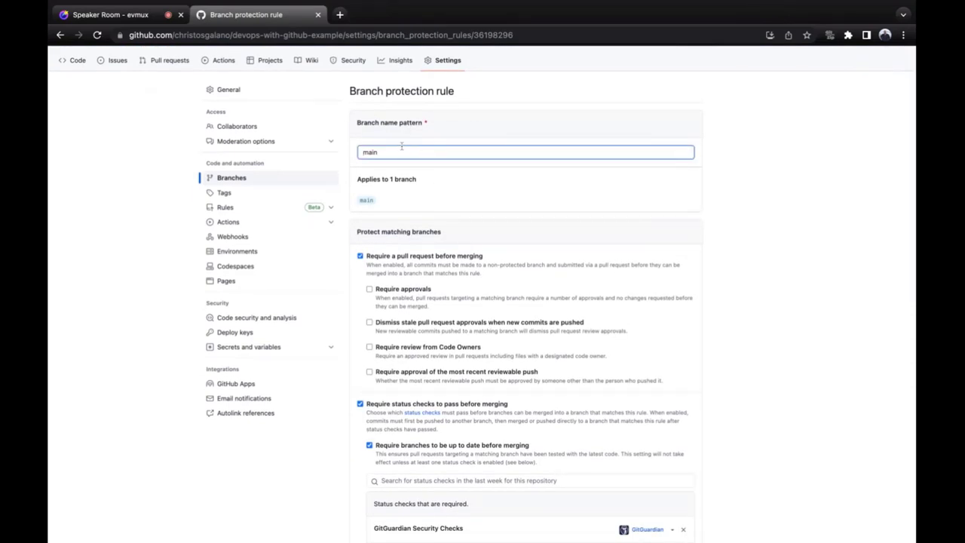
click(399, 150)
Step: Enlarge the page and examine the main rule's pull request and status check requirements
scroll(482, 301, down, 2)
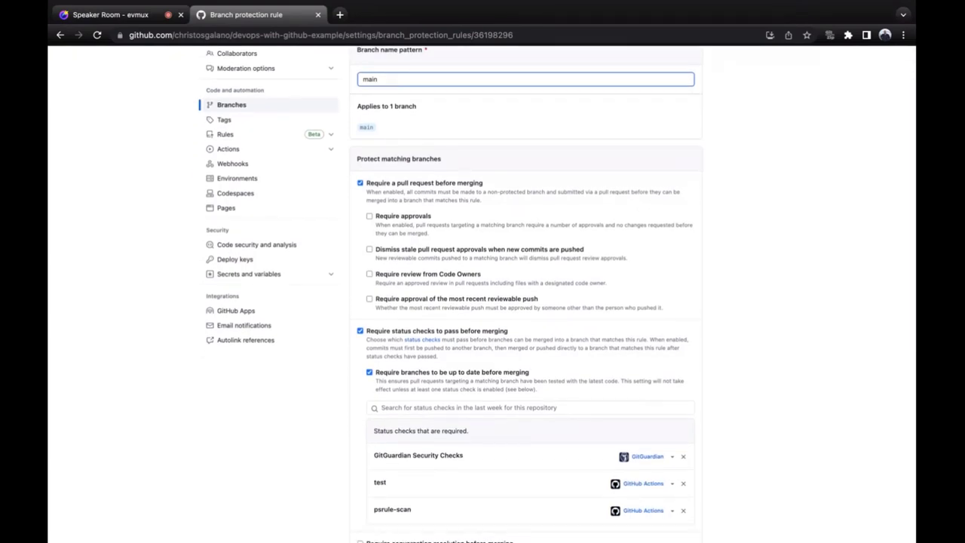
scroll(482, 302, down, 1)
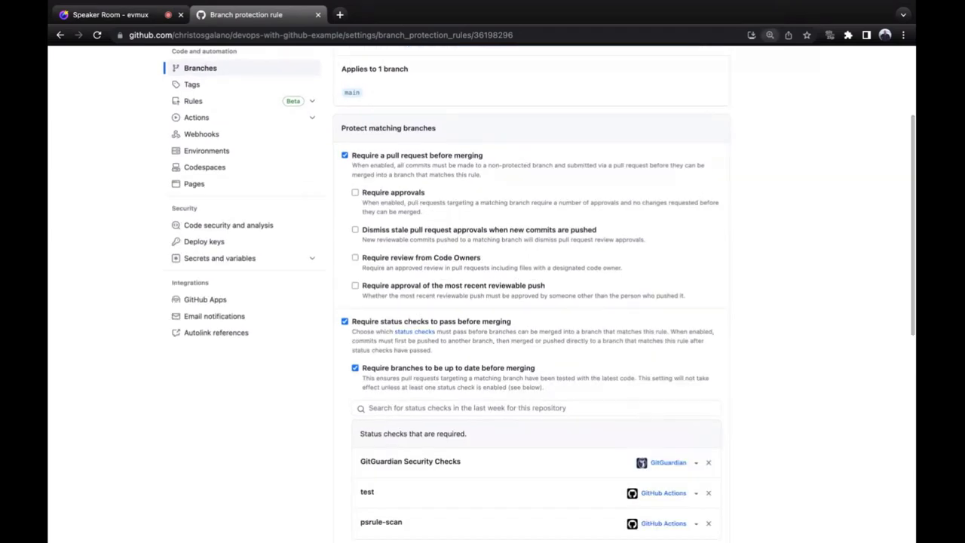
key(super+plus)
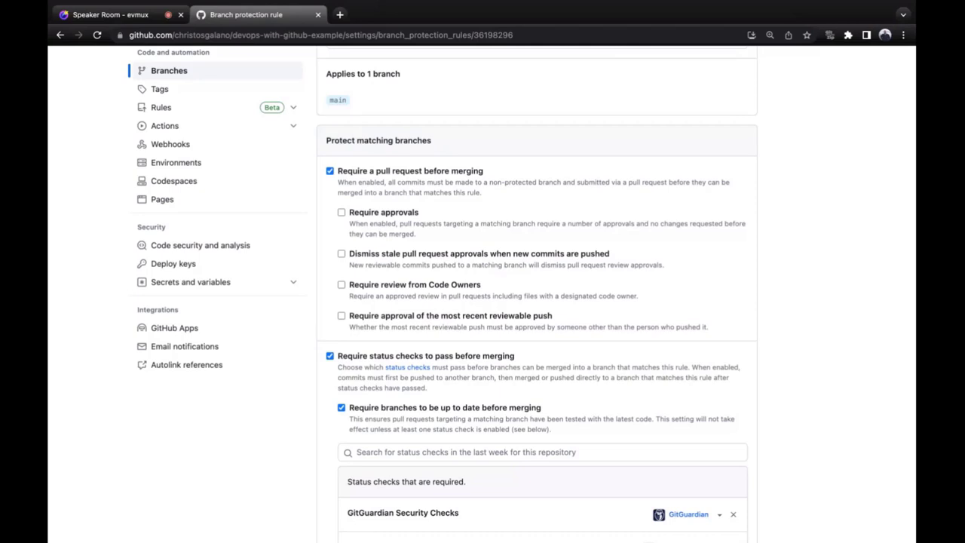
scroll(648, 527, down, 1)
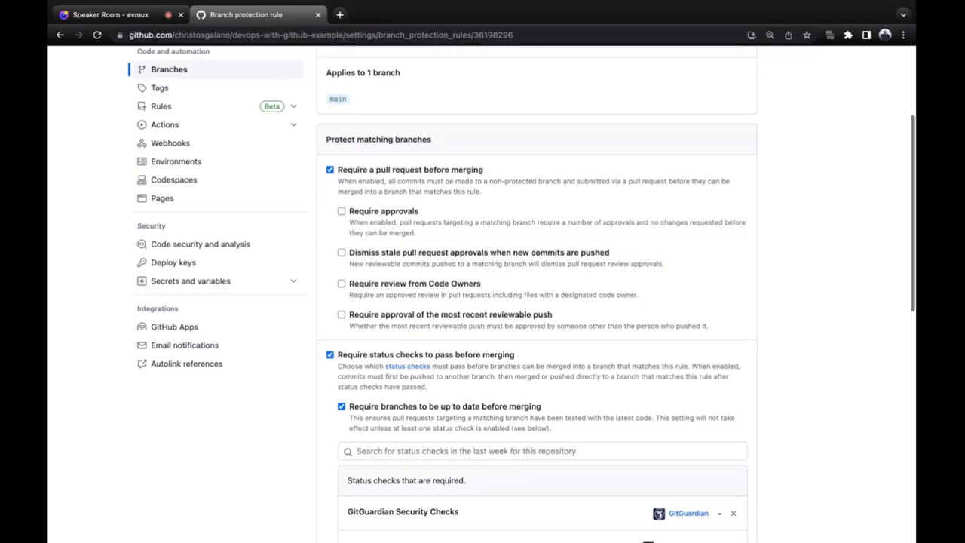
scroll(350, 135, down, 2)
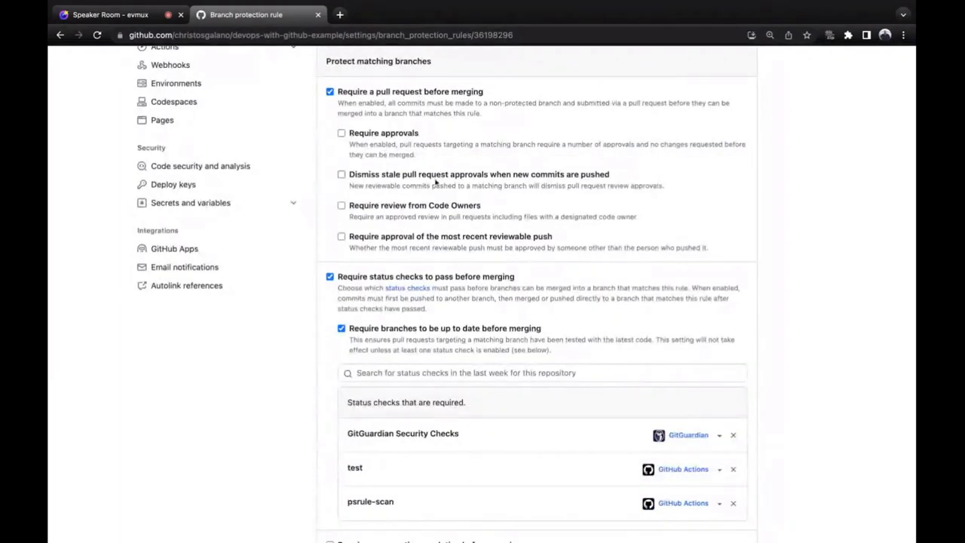
scroll(434, 181, down, 1)
scroll(438, 183, down, 2)
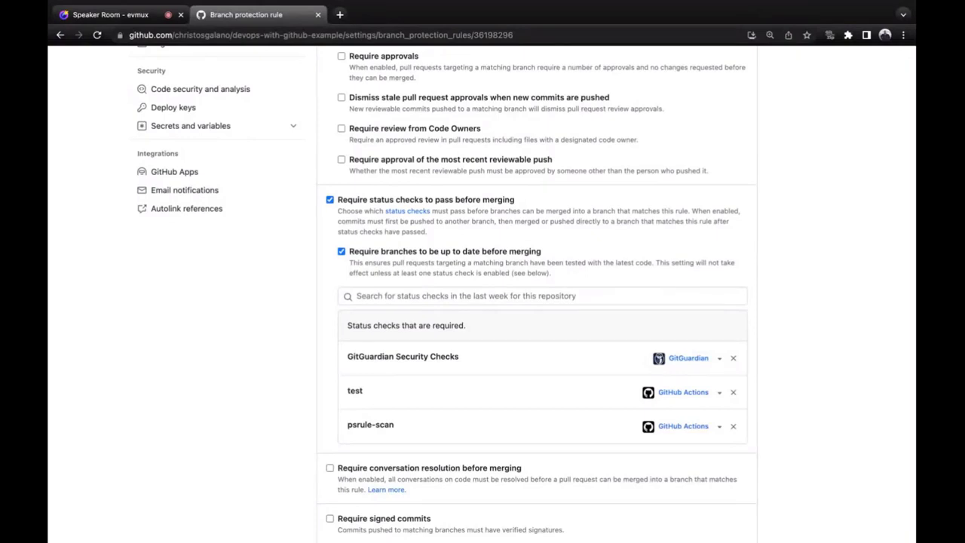
scroll(482, 301, down, 1)
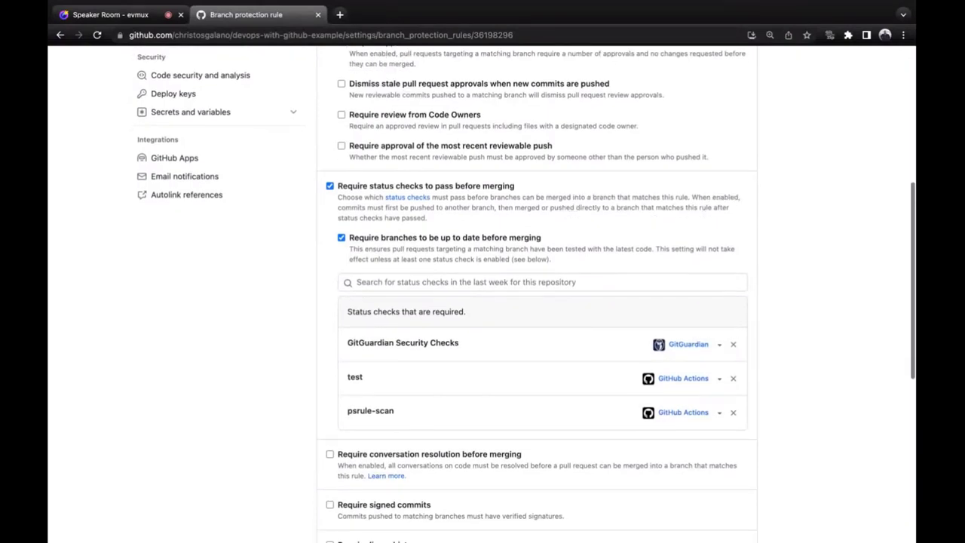
scroll(482, 302, down, 2)
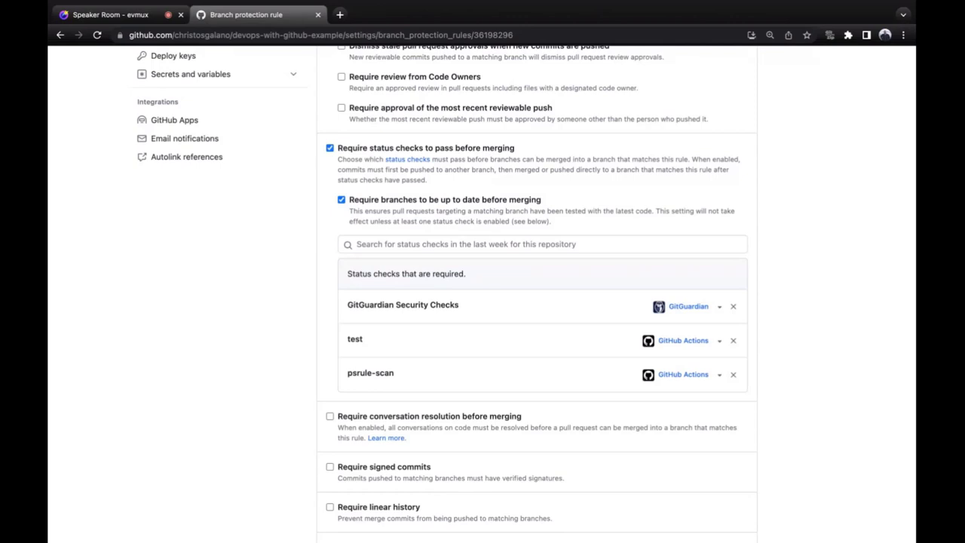
scroll(362, 236, down, 3)
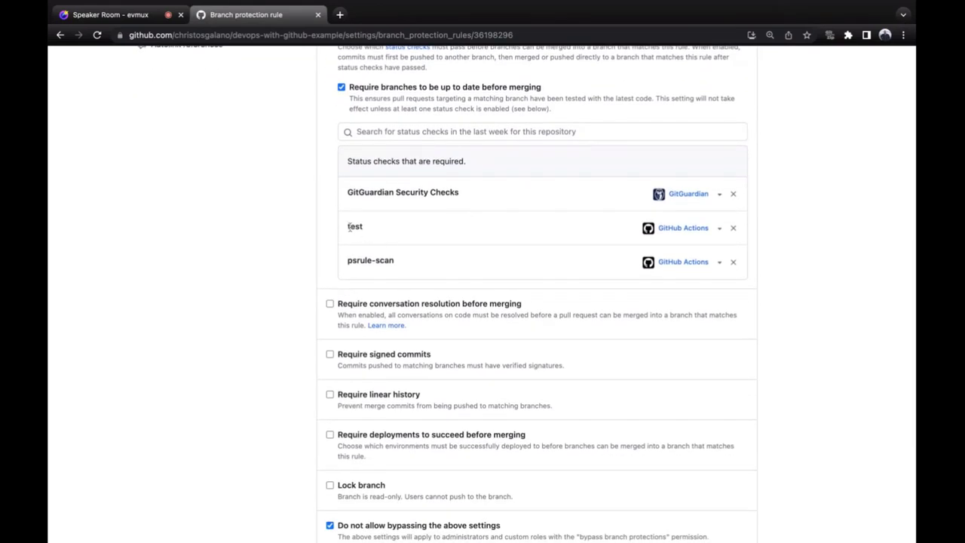
Step: Highlight the required status checks GitGuardian Security Checks, test and psrule-scan in the main branch rule
double_click(351, 227)
triple_click(394, 262)
click(422, 234)
scroll(407, 260, up, 5)
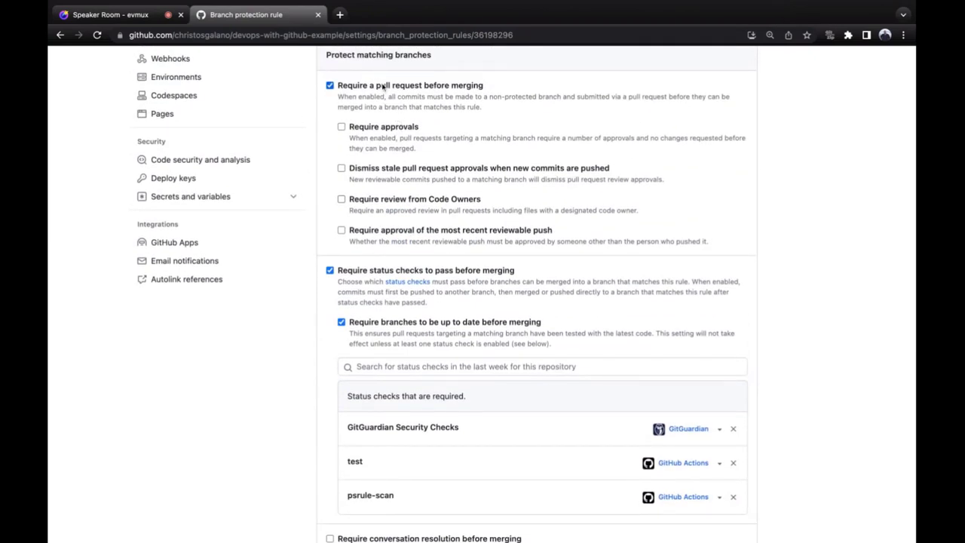
scroll(437, 356, down, 2)
scroll(437, 356, down, 1)
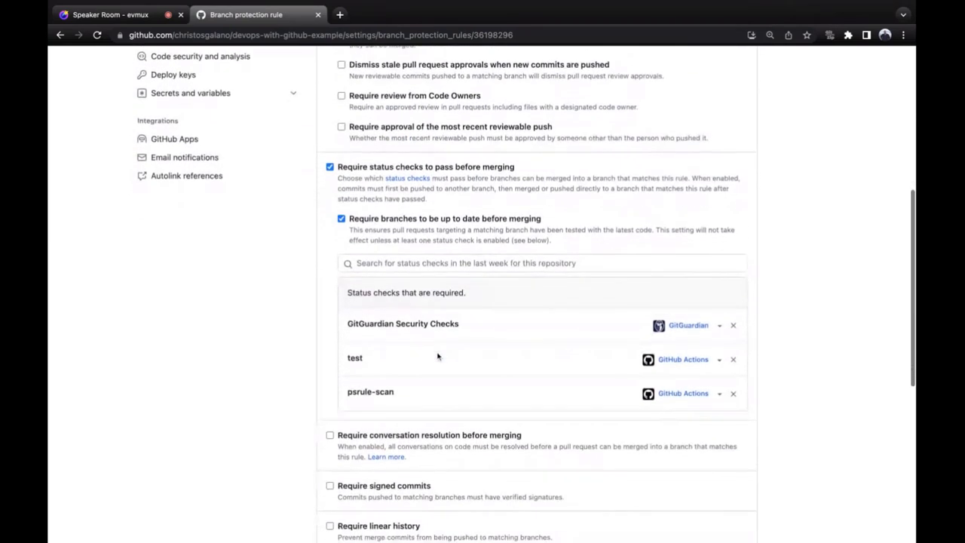
triple_click(399, 393)
key(shift+Up)
key(shift+Up)
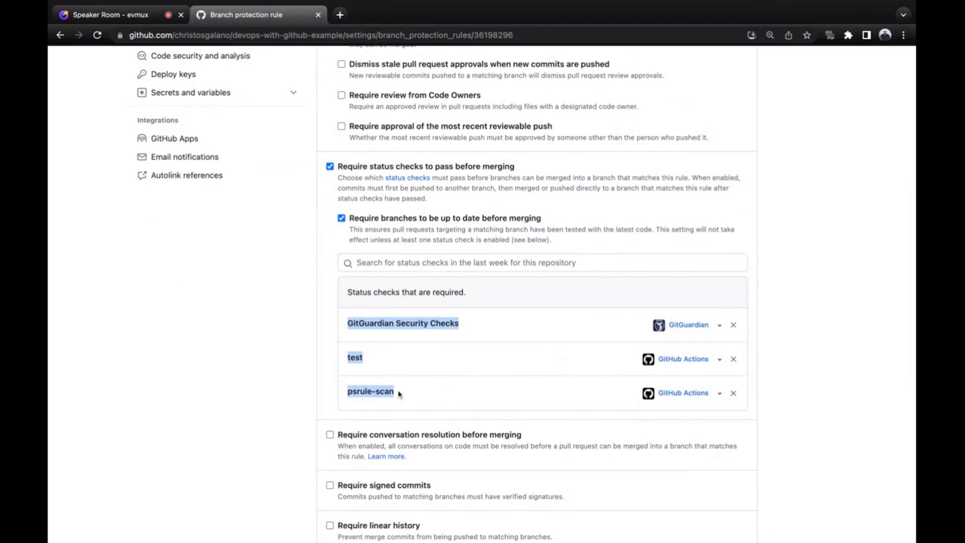
Step: Examine the rule's remaining options, including the bypass restriction, force pushes and deletions
scroll(230, 372, down, 3)
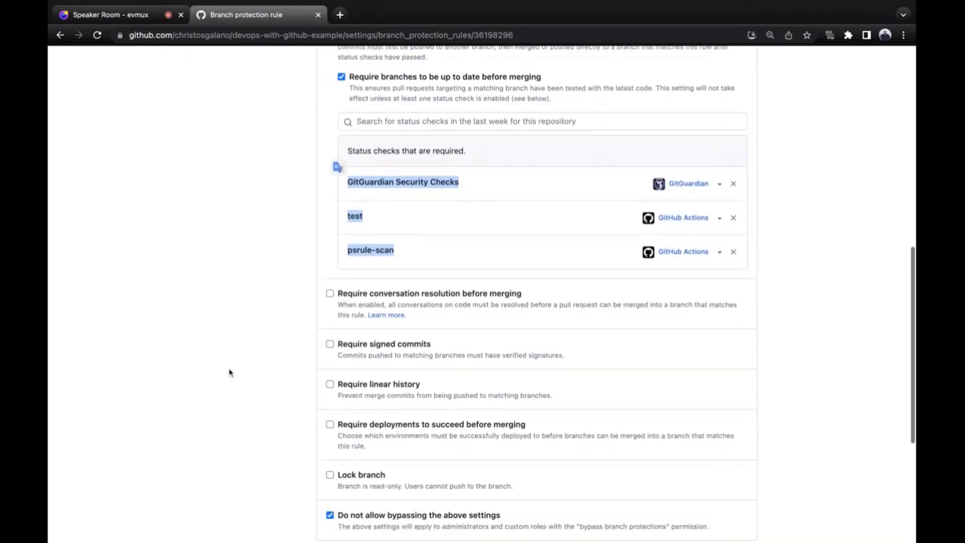
scroll(230, 372, down, 2)
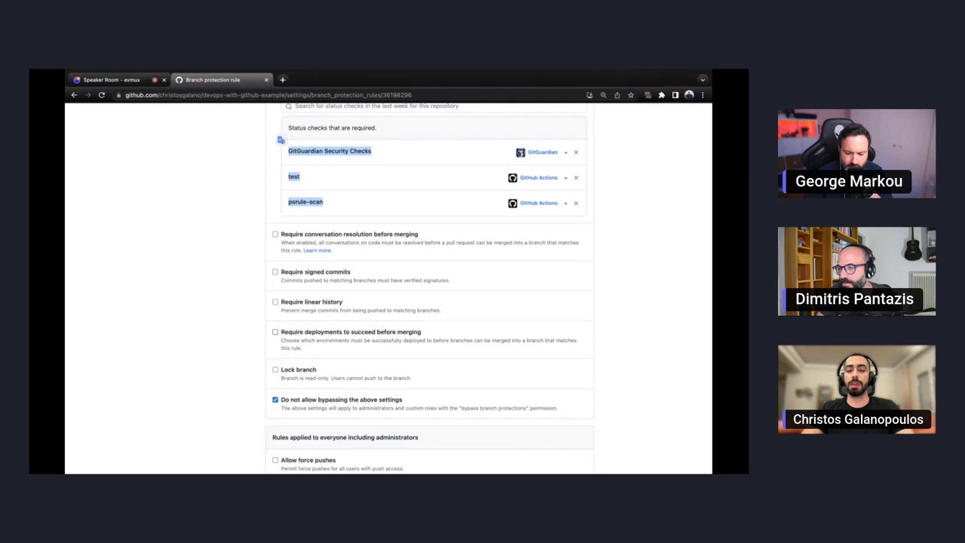
scroll(426, 286, up, 2)
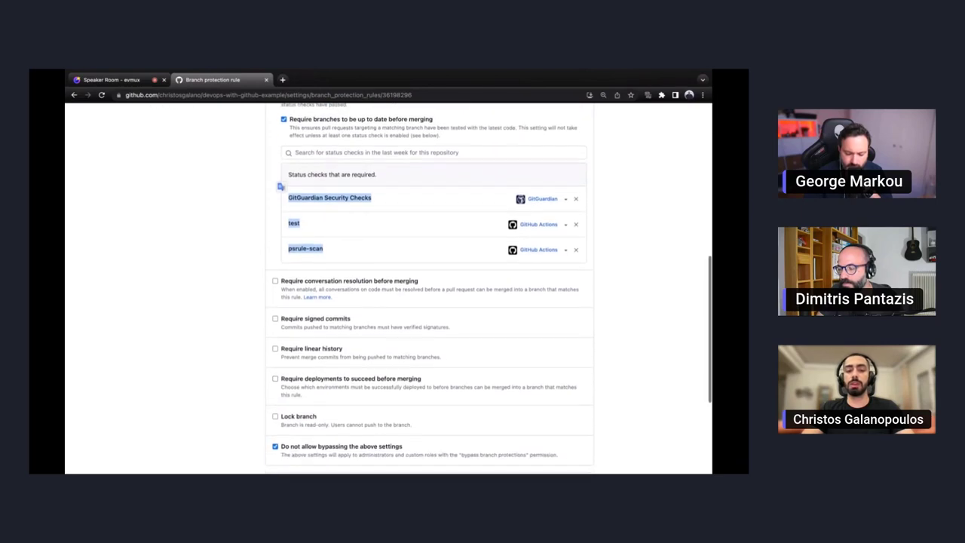
scroll(318, 324, down, 4)
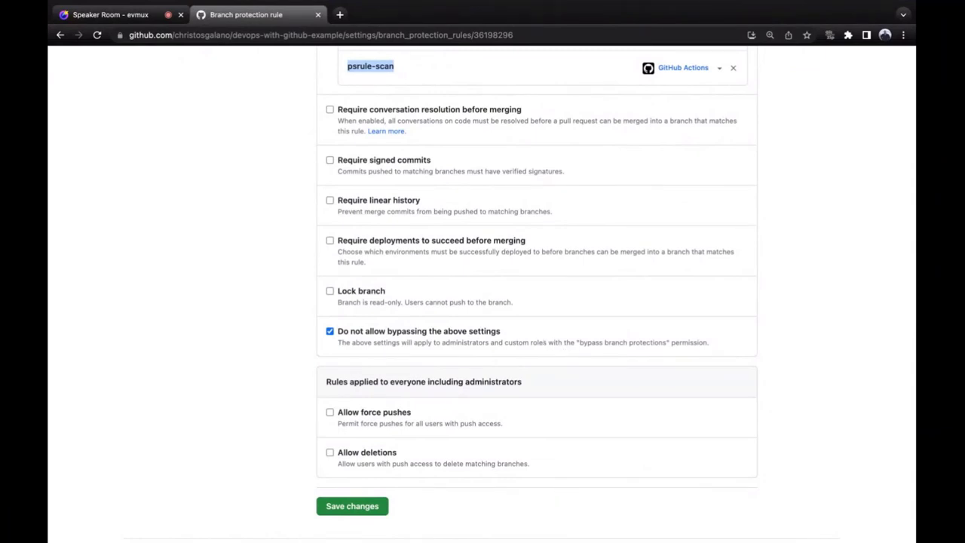
click(468, 341)
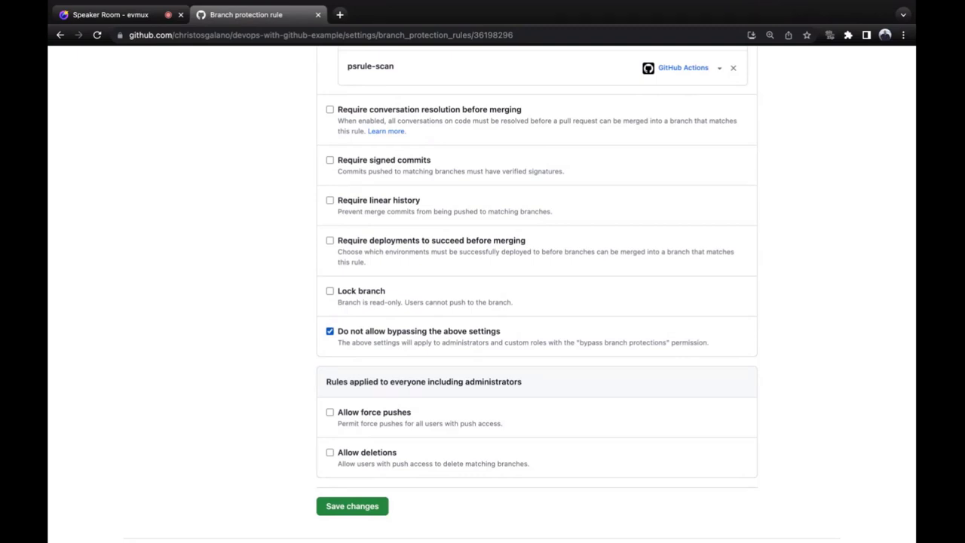
scroll(536, 301, up, 5)
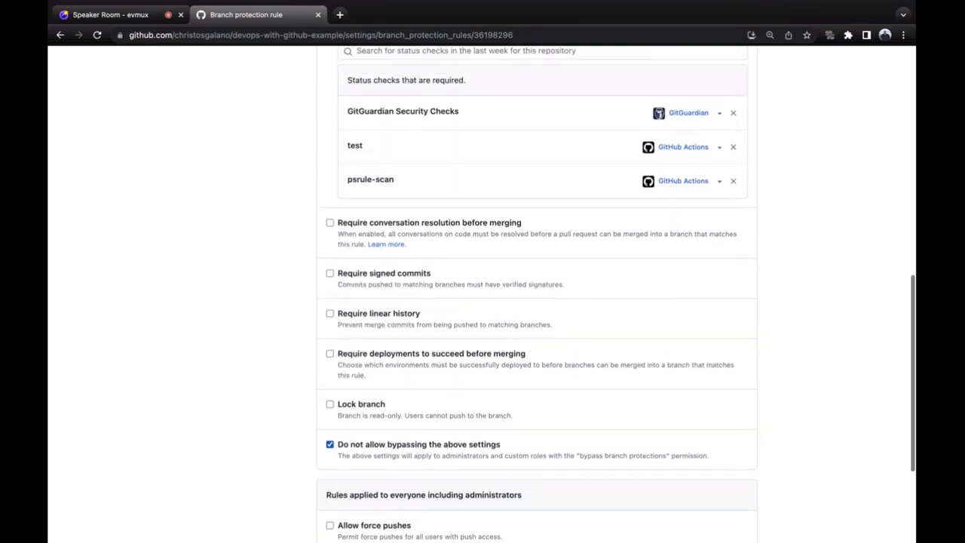
scroll(426, 302, up, 5)
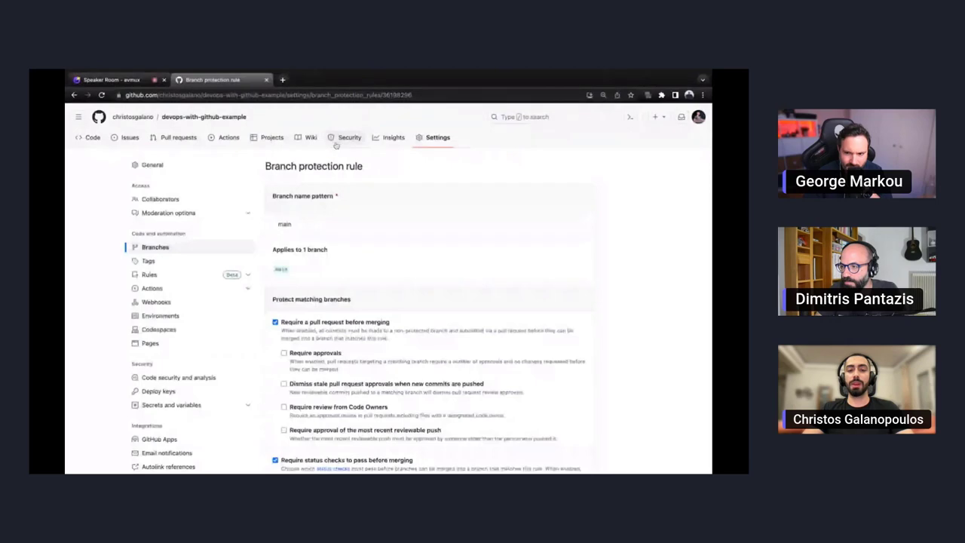
Step: Open the repository's security overview and view the secret scanning alerts
click(338, 140)
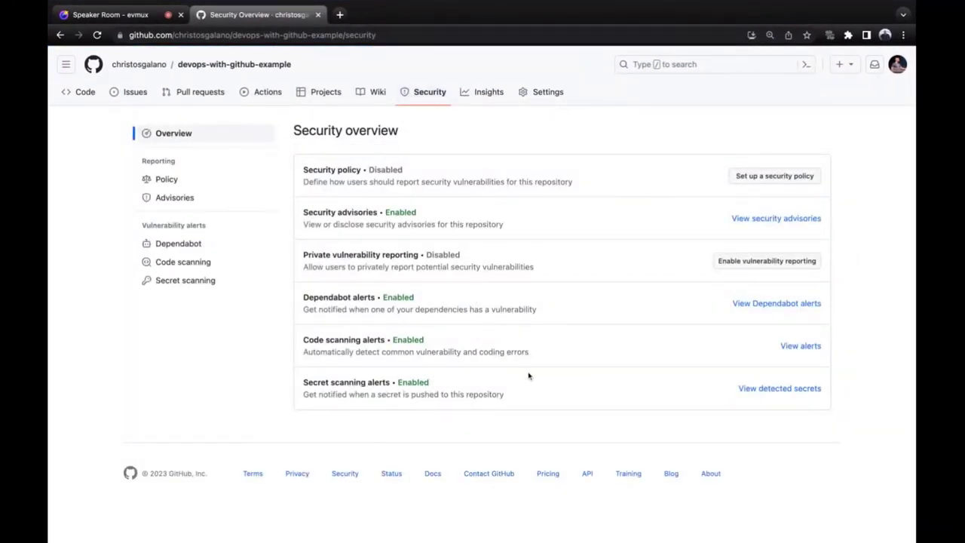
triple_click(303, 383)
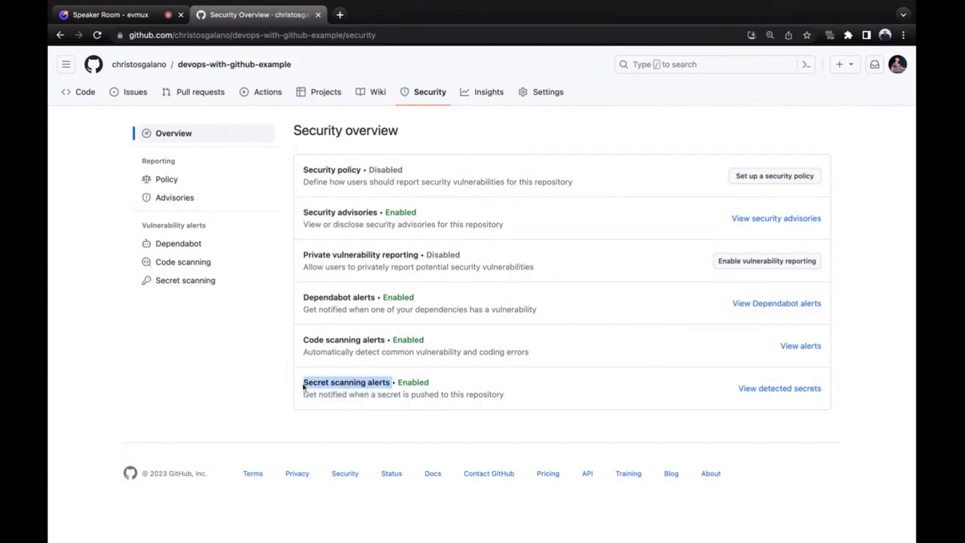
click(754, 389)
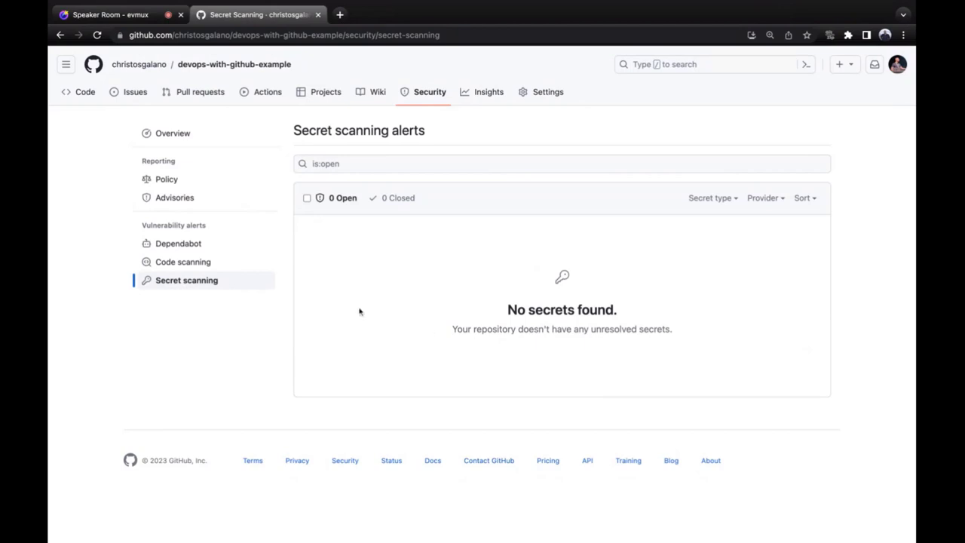
Step: View the code scanning alerts and inspect the CodeQL tool status for the scanned Python files
click(418, 92)
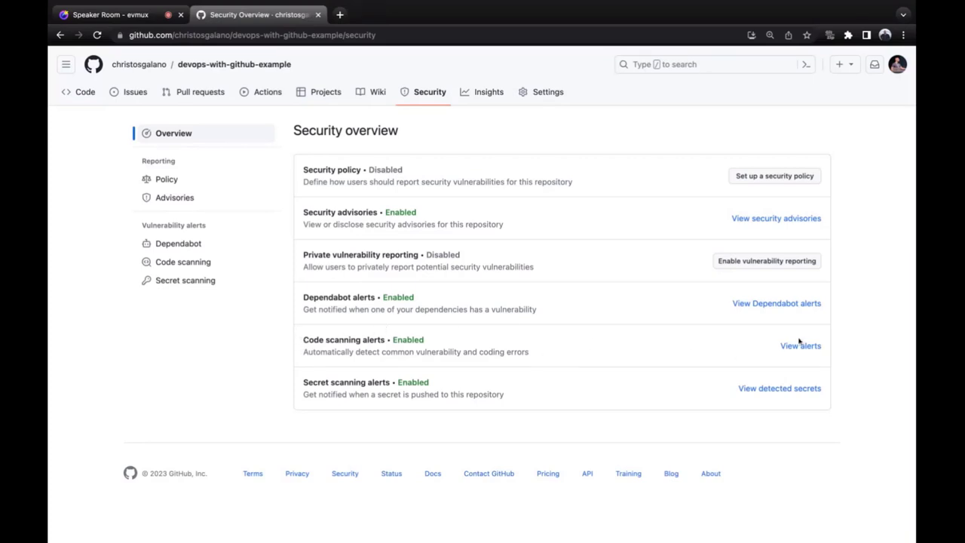
click(796, 351)
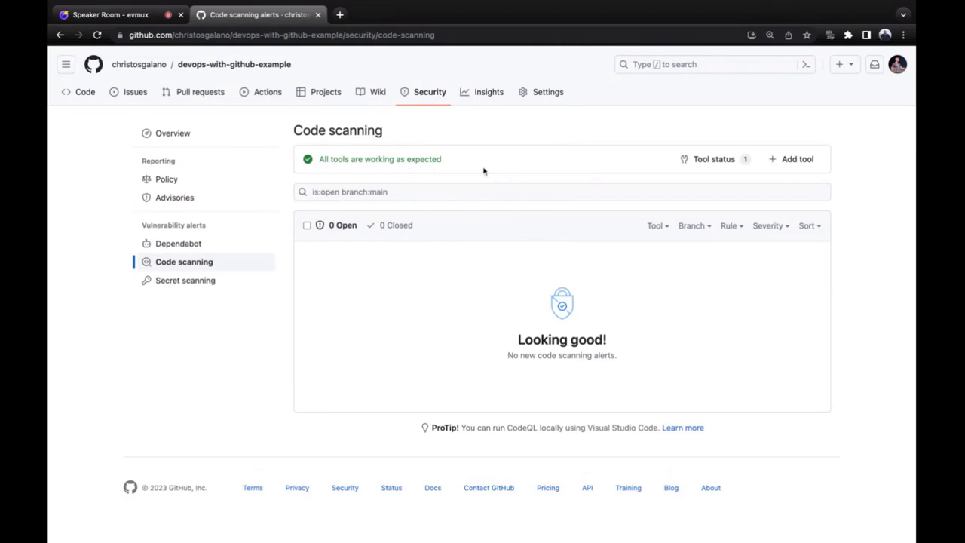
click(709, 159)
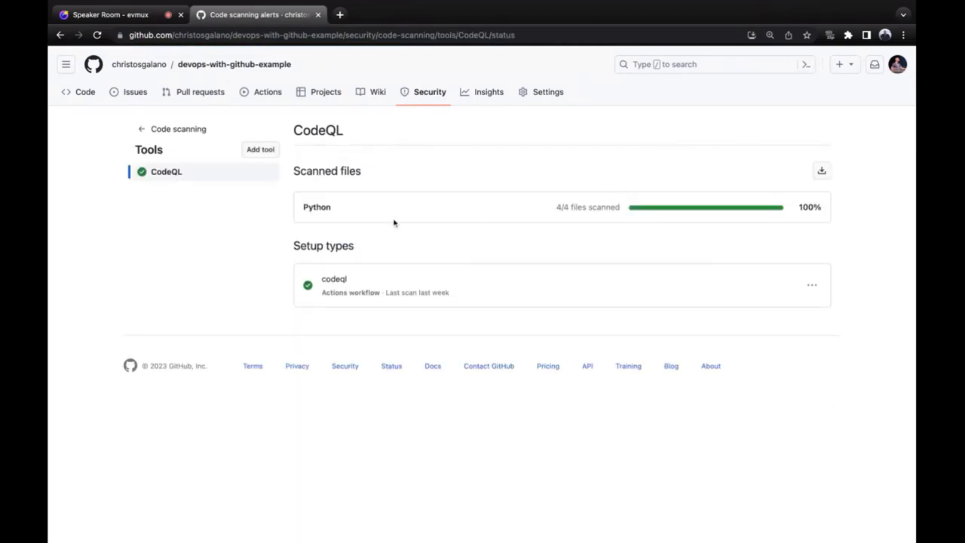
drag(557, 207, 569, 206)
Step: Open dependabot.yaml from the repository's .github folder and inspect its package-ecosystem entries
click(421, 92)
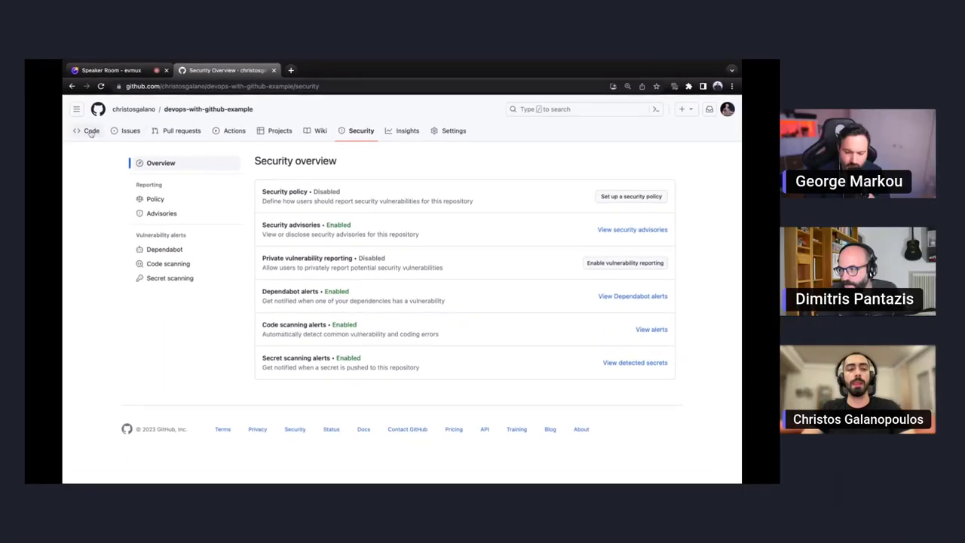
click(88, 138)
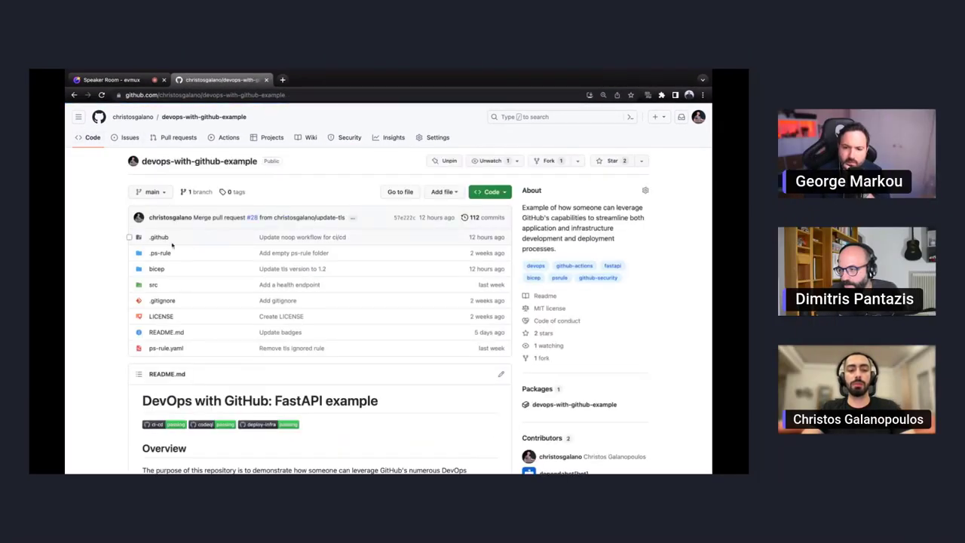
click(157, 238)
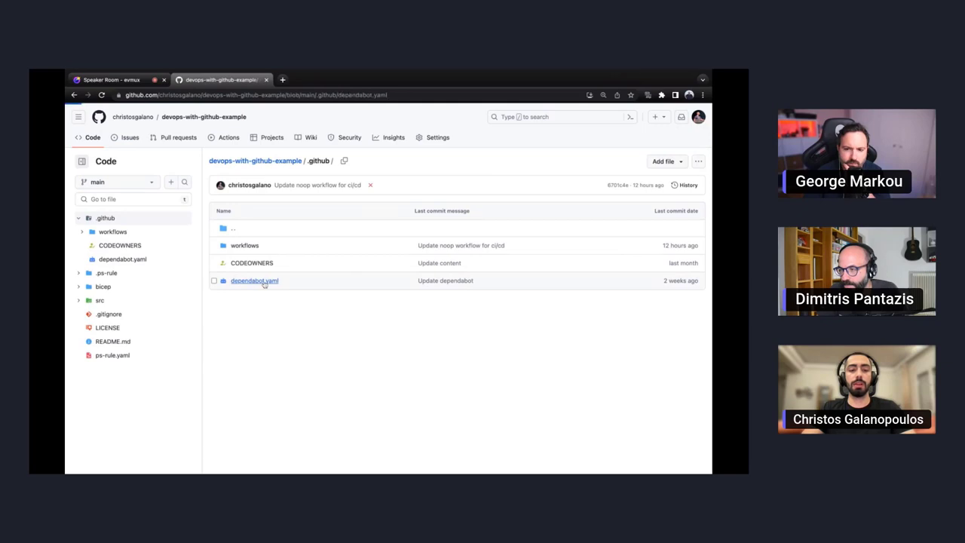
click(267, 280)
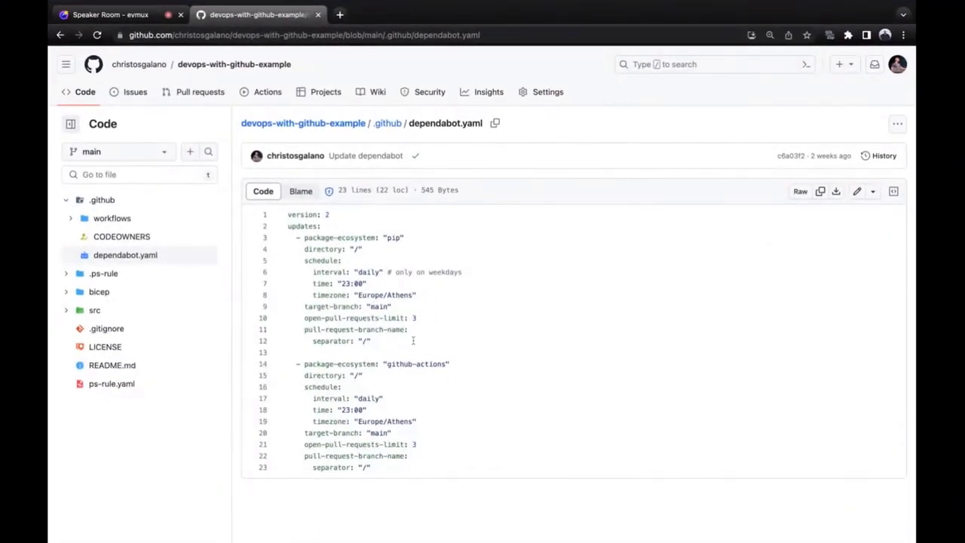
click(370, 236)
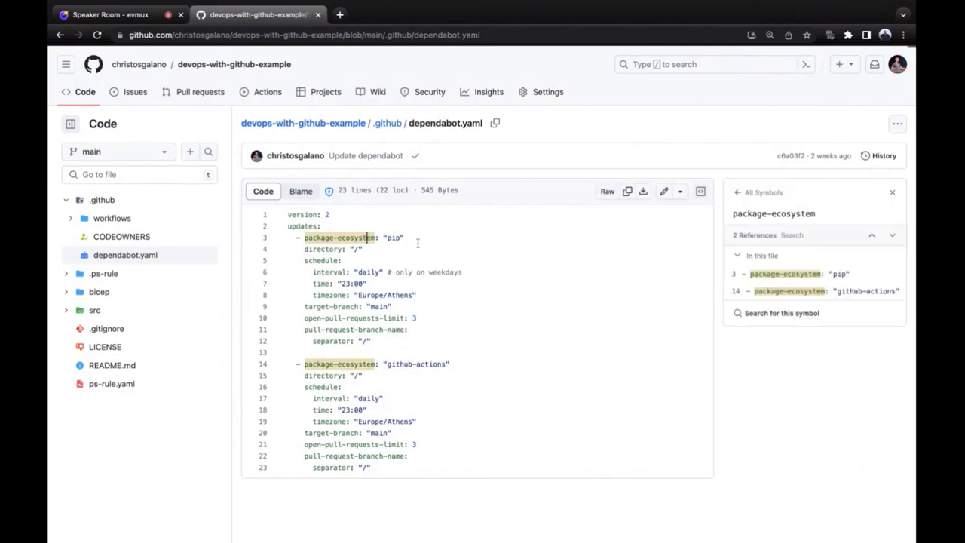